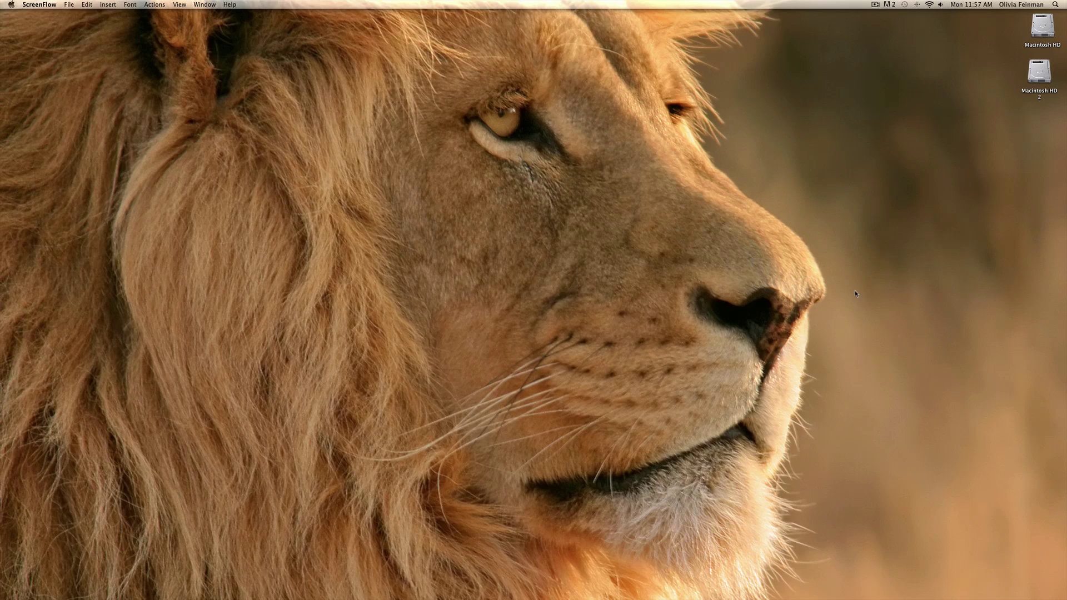
Reveal the hidden Dock with System Preferences and Chrome at the bottom of the screen.
mouse_move(596, 599)
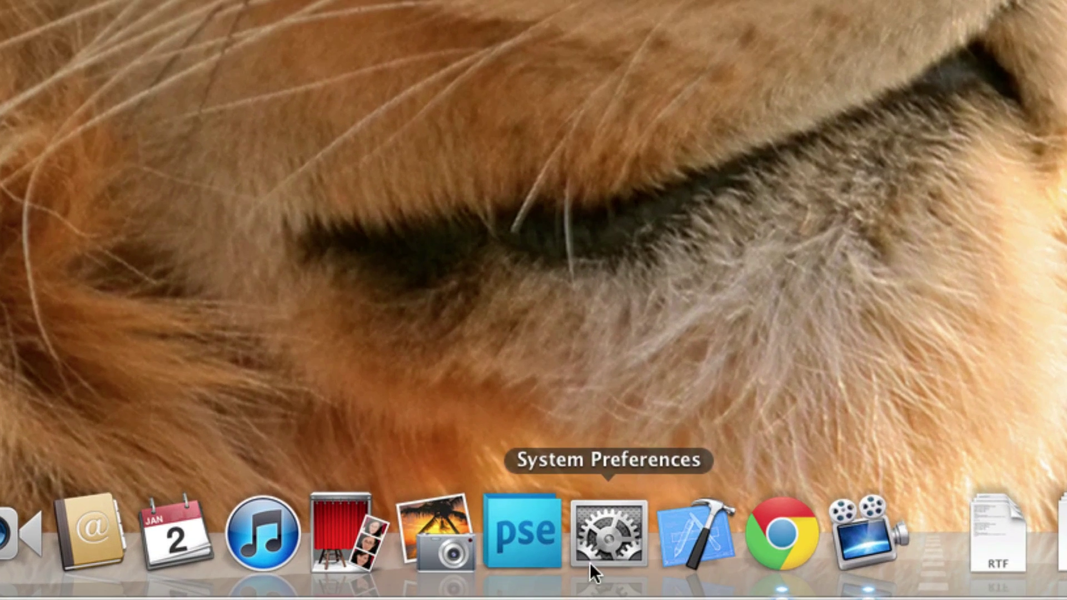
Open System Preferences' General pane and preview the Appearance choices.
click(620, 554)
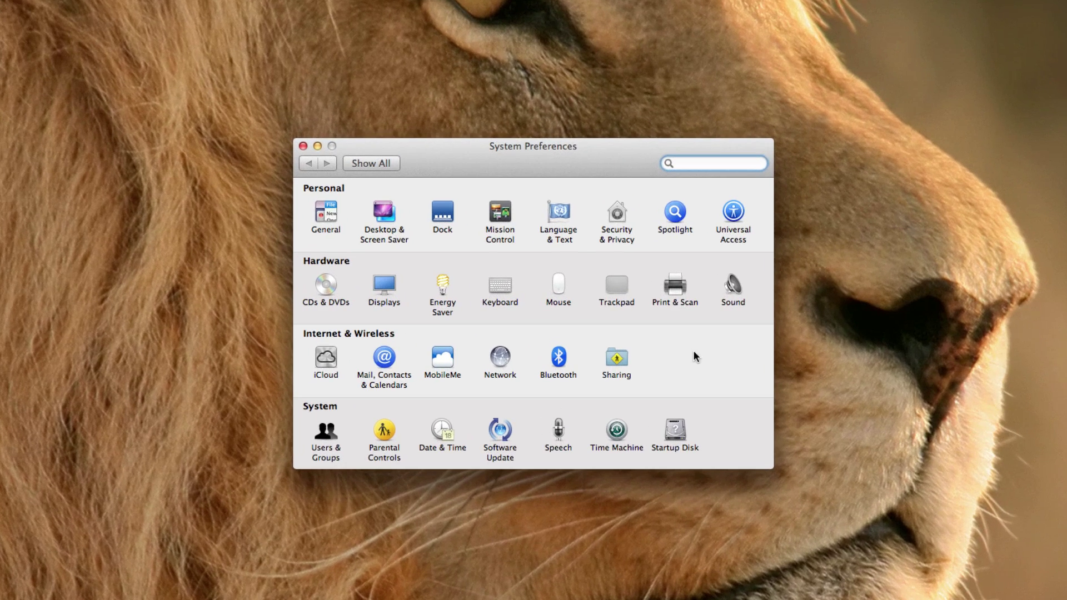
click(325, 216)
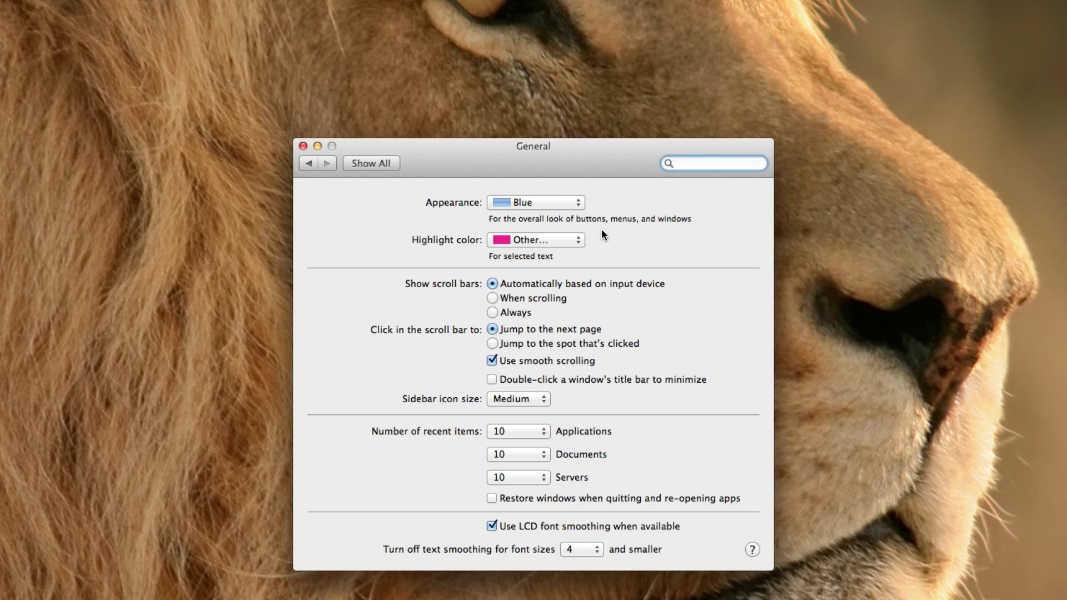
click(579, 203)
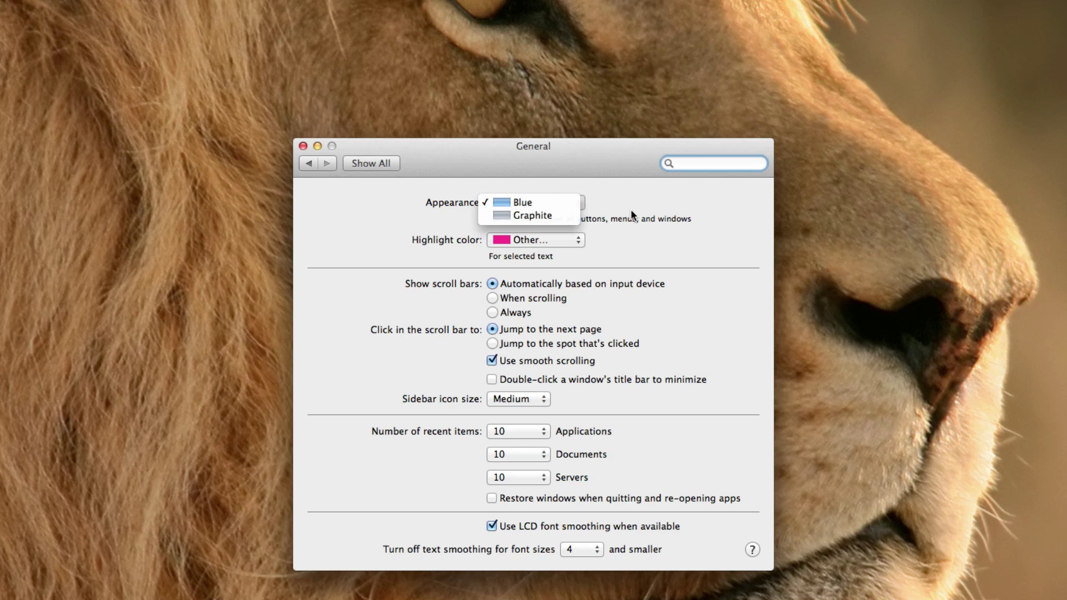
click(632, 209)
Switch Appearance to Graphite, then back to Blue.
click(569, 203)
click(551, 218)
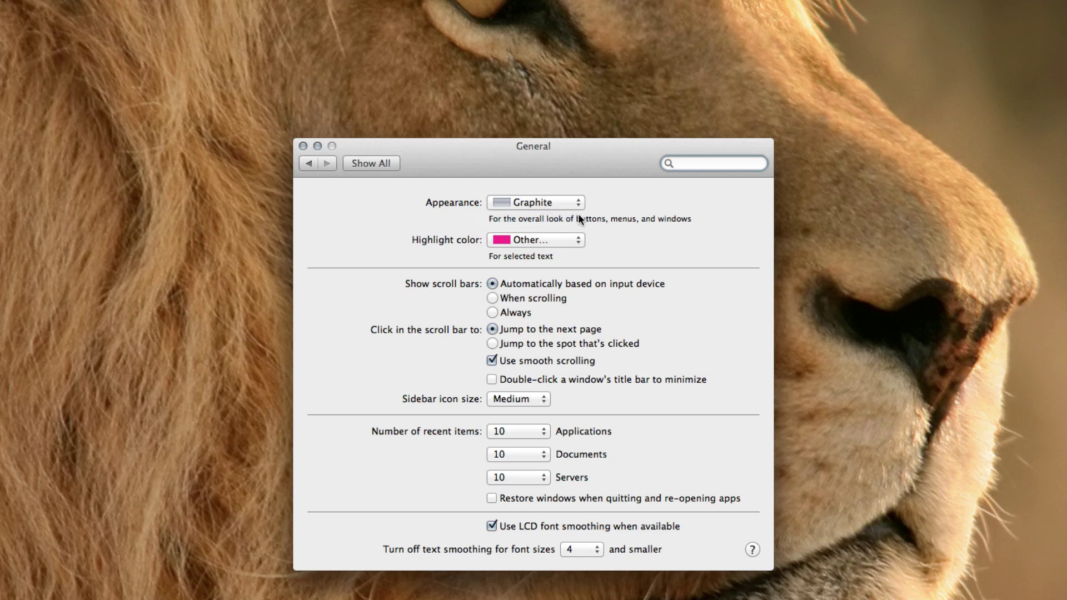
click(564, 204)
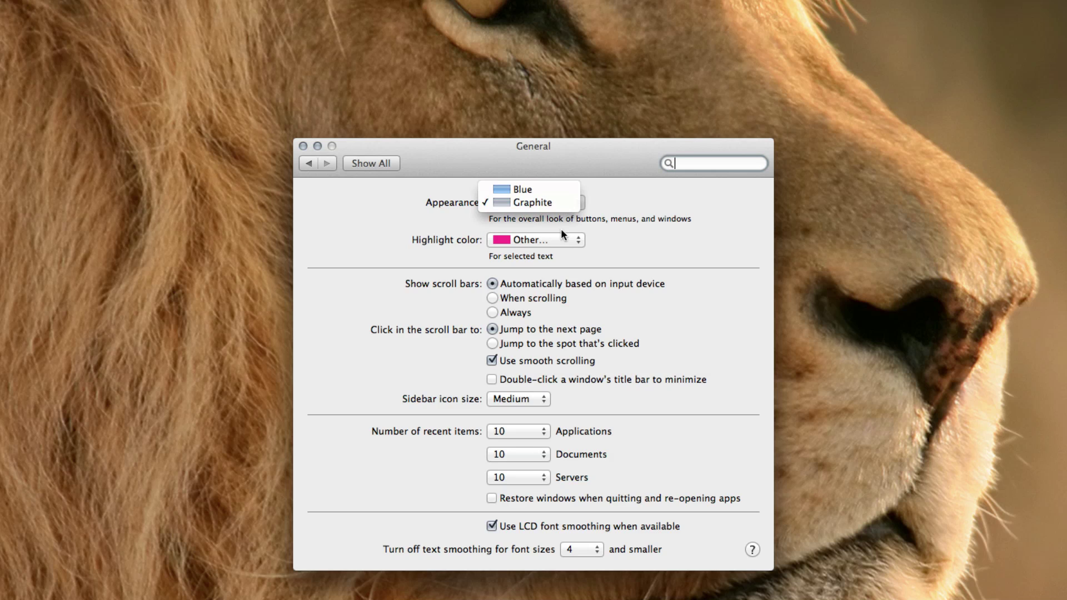
click(561, 192)
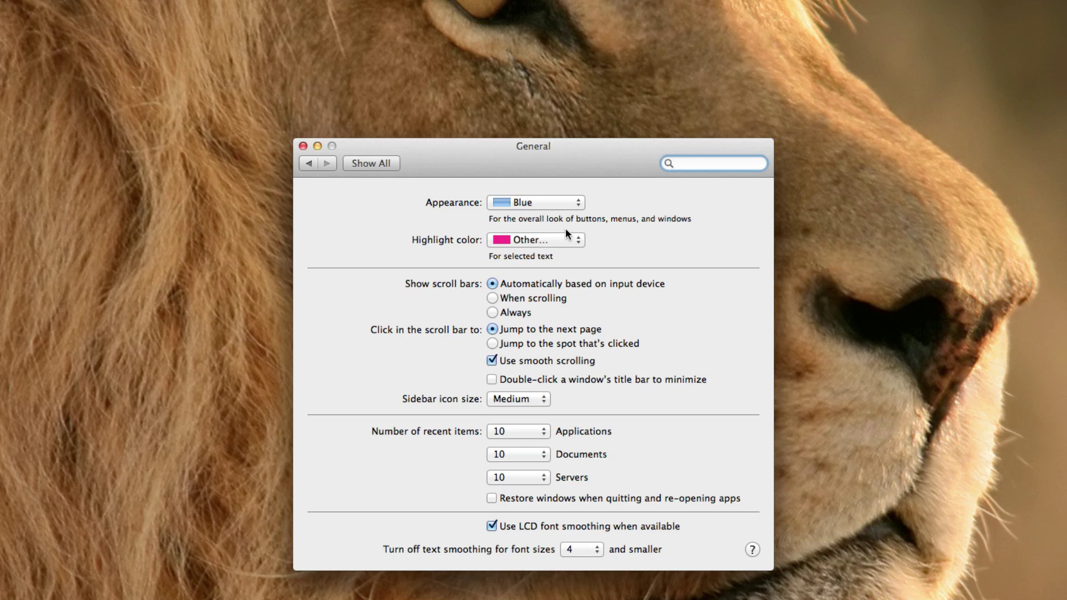
Set the highlight colour to Orange, then to a custom pink from the Colors panel.
click(577, 238)
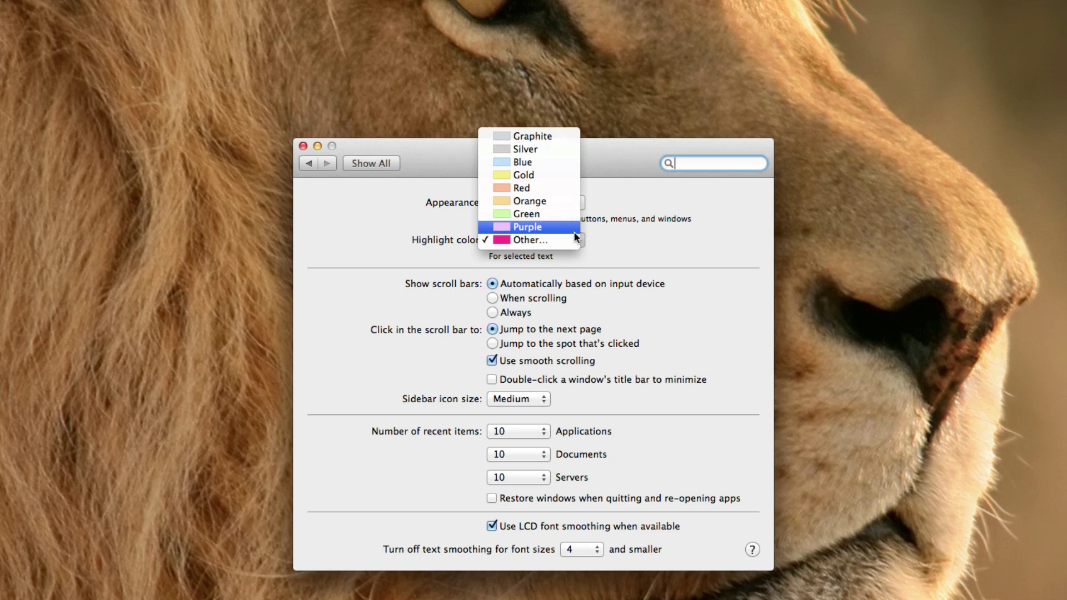
click(569, 199)
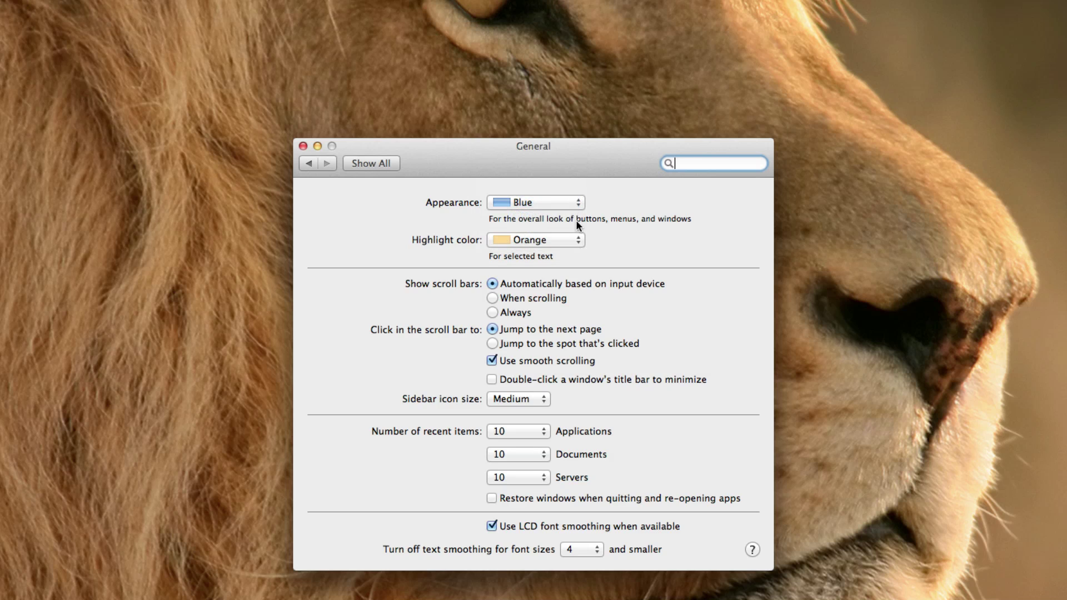
click(571, 240)
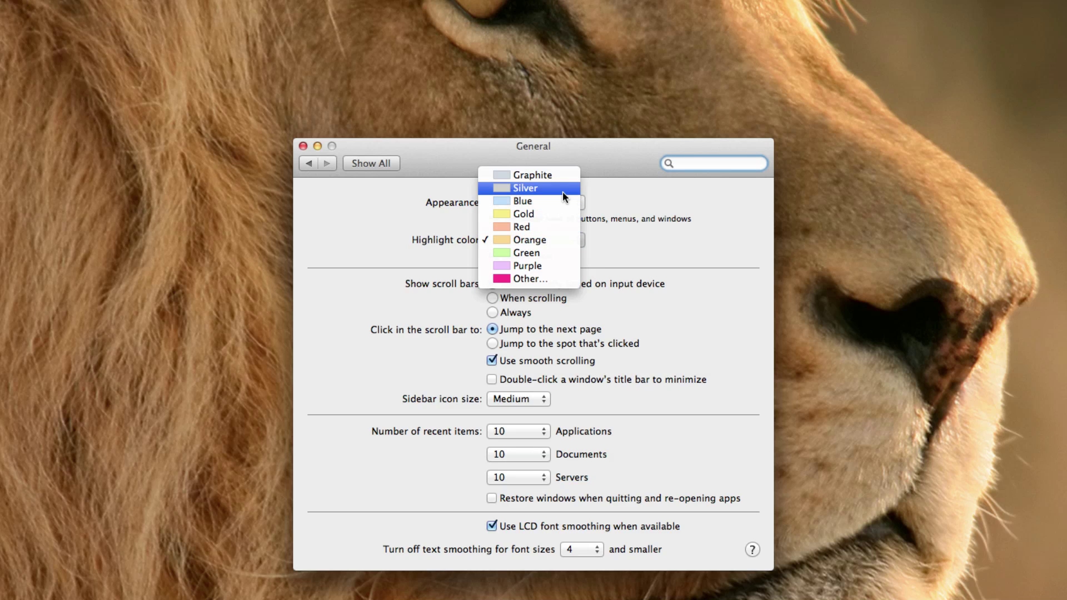
click(561, 280)
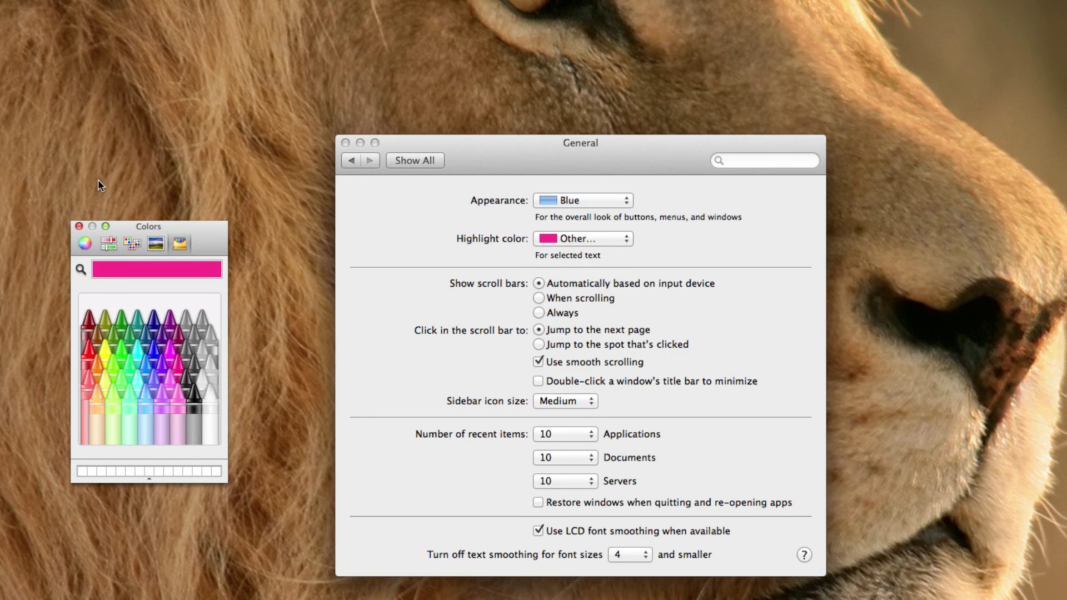
click(78, 226)
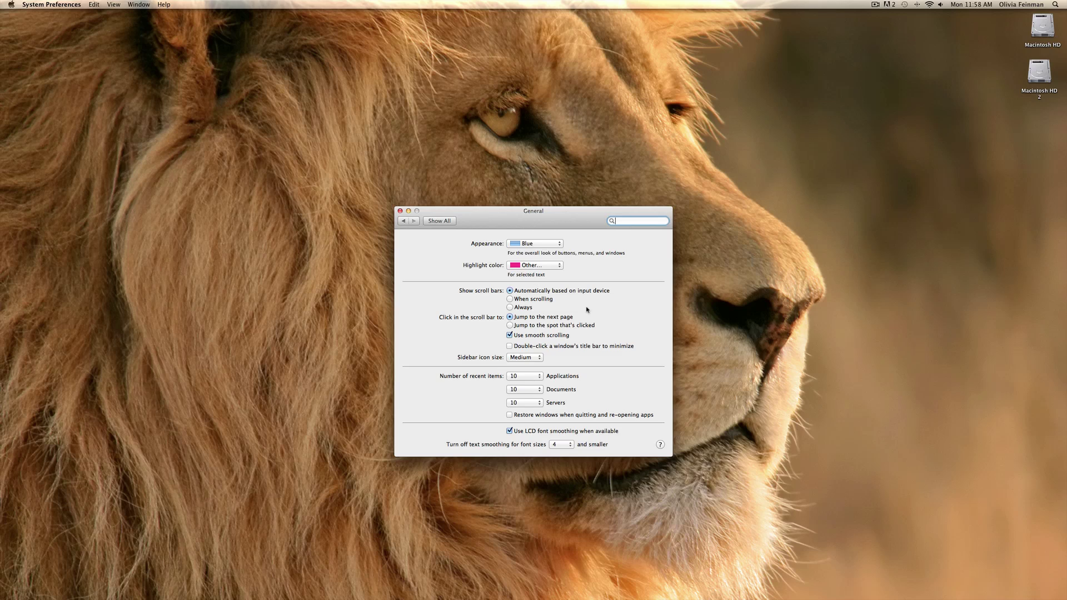
Glance at the Dashboard widgets, then switch to the full-screen Chrome space.
key(F12)
key(F12)
key(ctrl+Right)
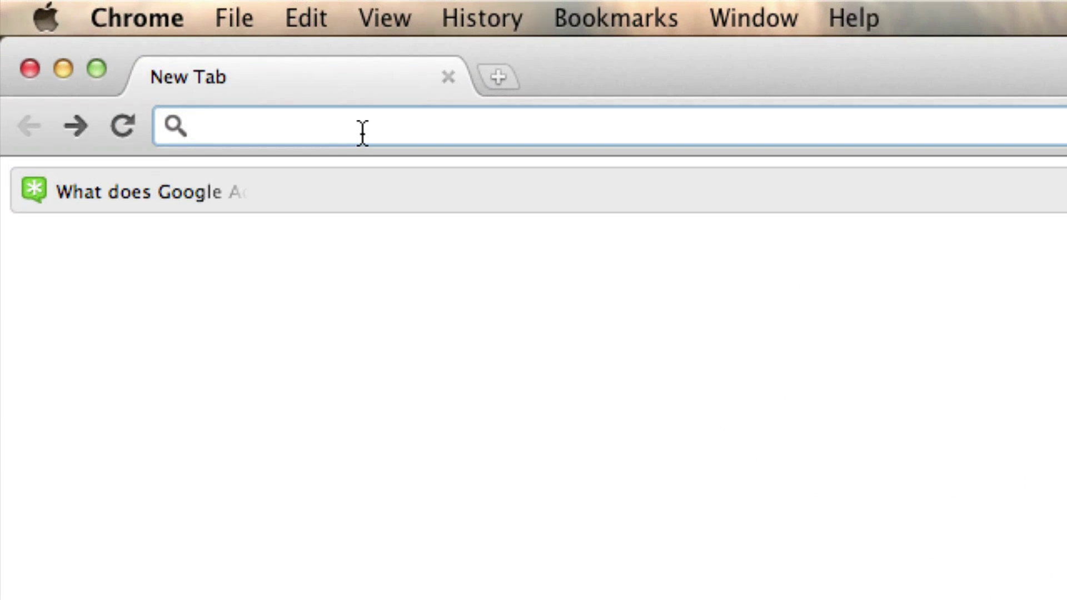
Search Google for 'google' and scroll through the results.
text(googl)
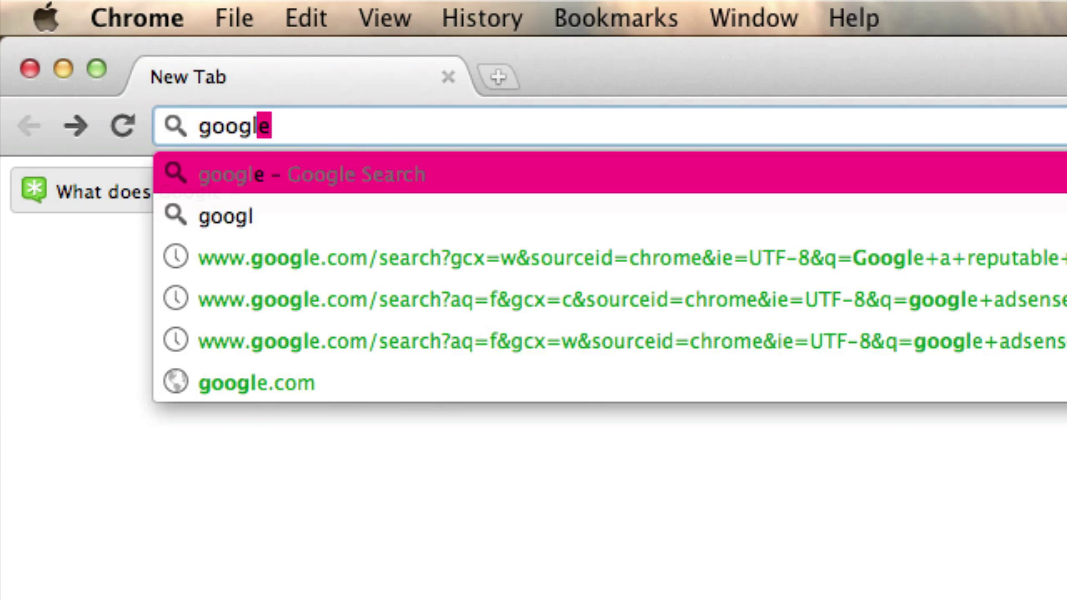
text(e)
key(Return)
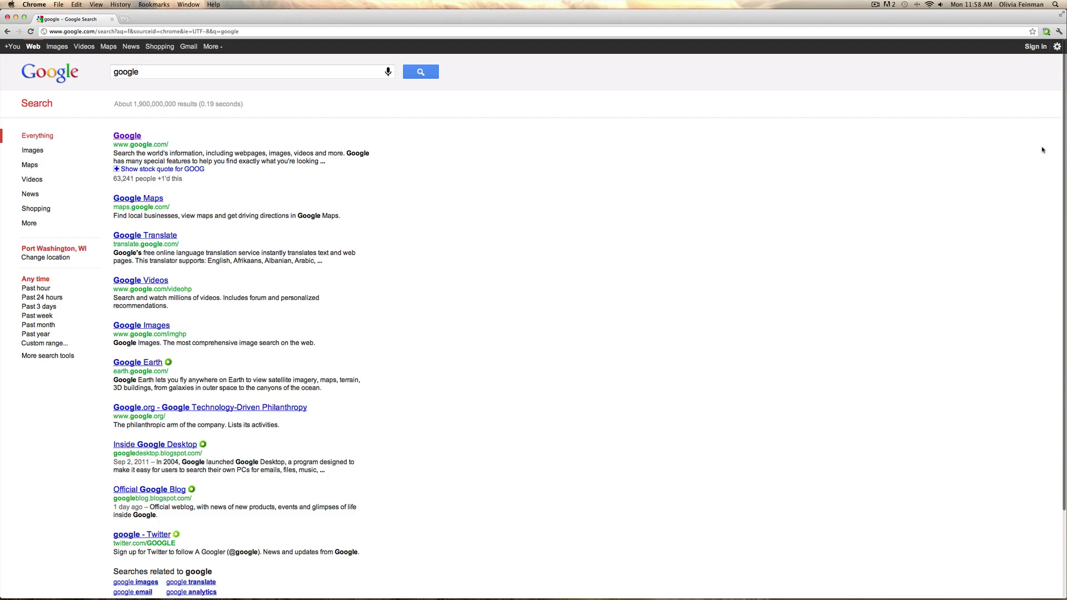
scroll(1043, 149, down, 5)
scroll(1037, 164, up, 5)
scroll(1023, 169, down, 5)
scroll(1016, 169, up, 5)
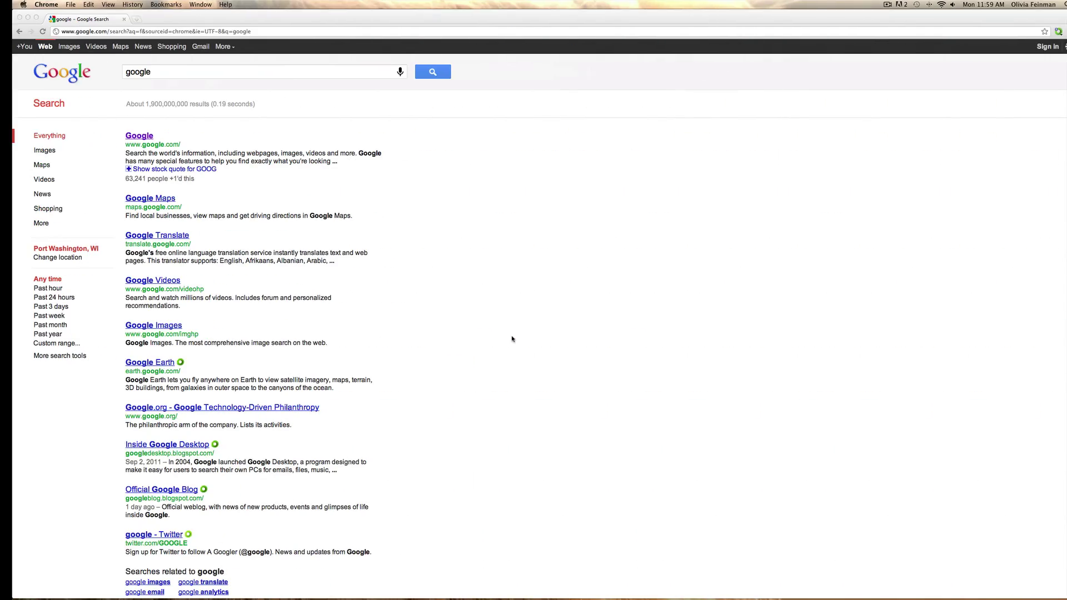
Scroll up and down through the Google results for 'google'.
scroll(488, 303, down, 5)
scroll(488, 303, up, 4)
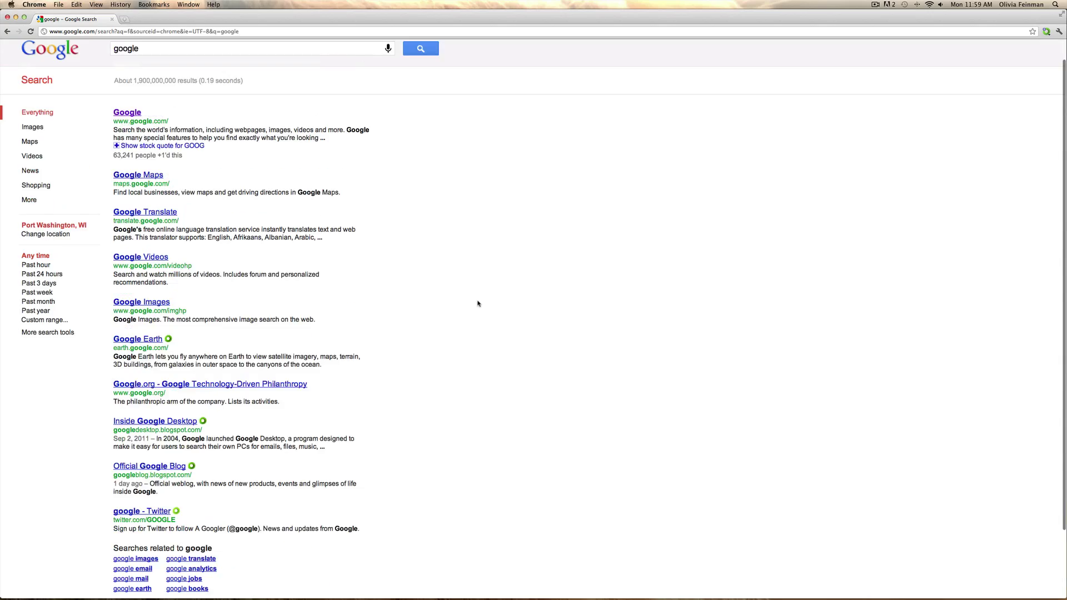
scroll(479, 304, down, 3)
scroll(478, 304, up, 3)
scroll(479, 305, down, 3)
scroll(479, 304, up, 2)
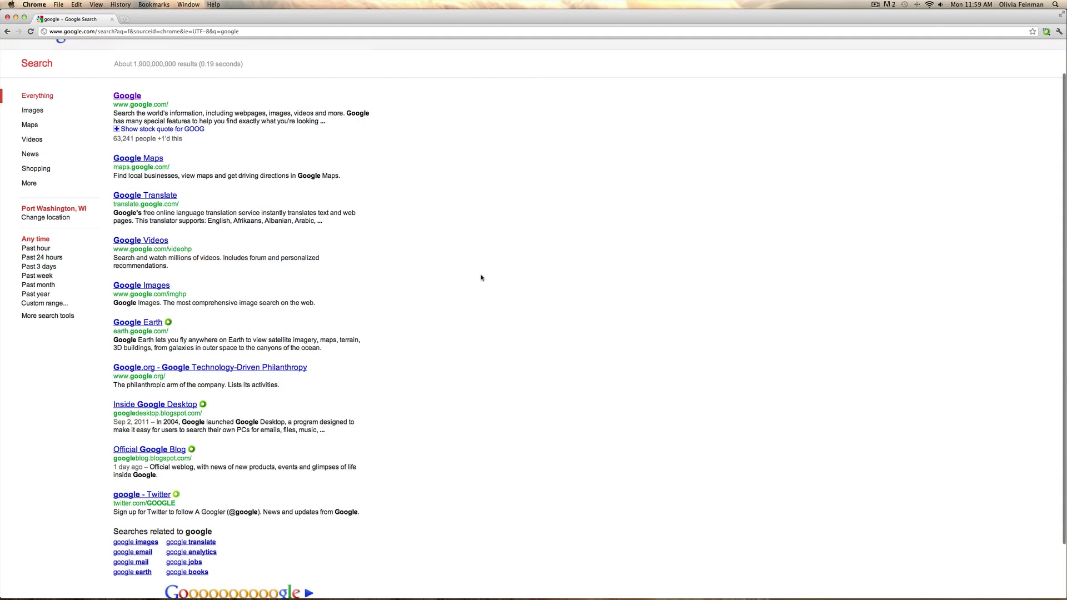
scroll(481, 278, up, 2)
scroll(481, 278, down, 3)
scroll(480, 278, up, 3)
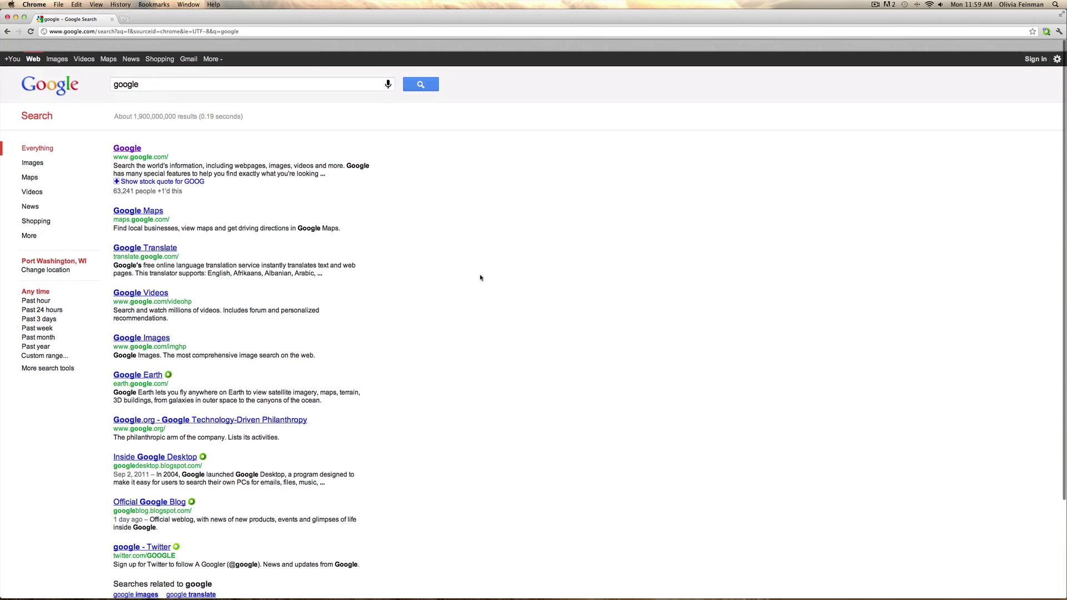
scroll(481, 278, down, 2)
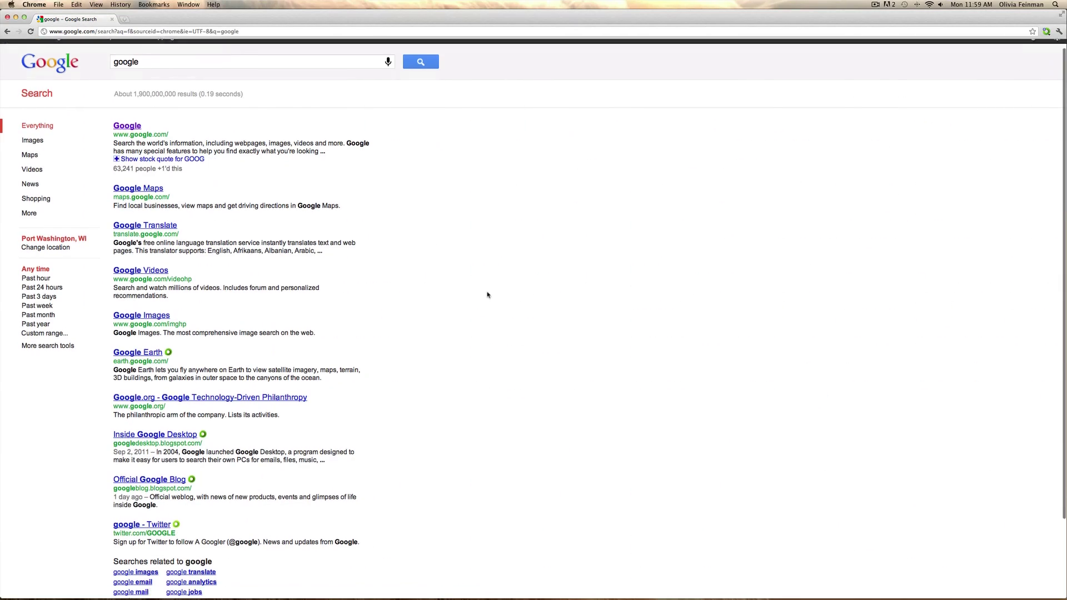
scroll(487, 295, down, 5)
scroll(488, 295, up, 5)
scroll(488, 295, down, 5)
scroll(486, 297, up, 4)
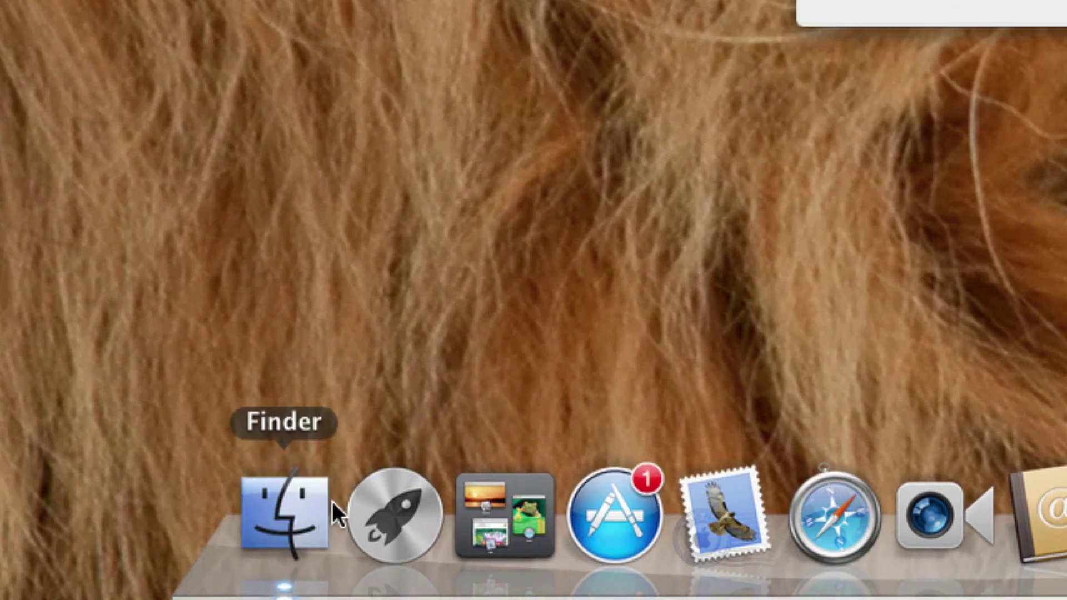
Open a Finder window and set the sidebar icon size to Large.
click(332, 506)
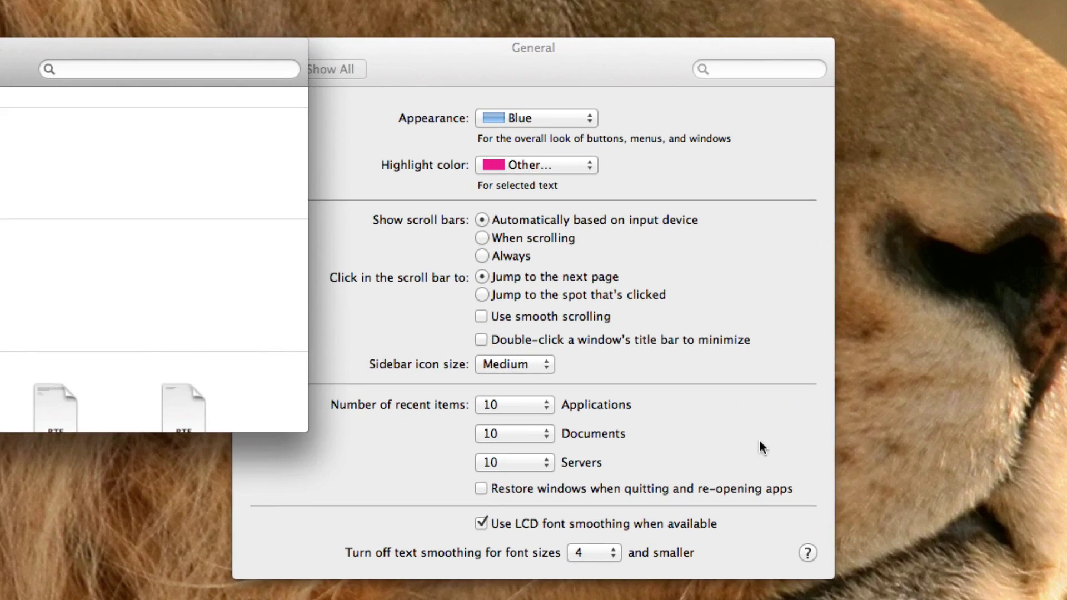
click(550, 371)
click(539, 382)
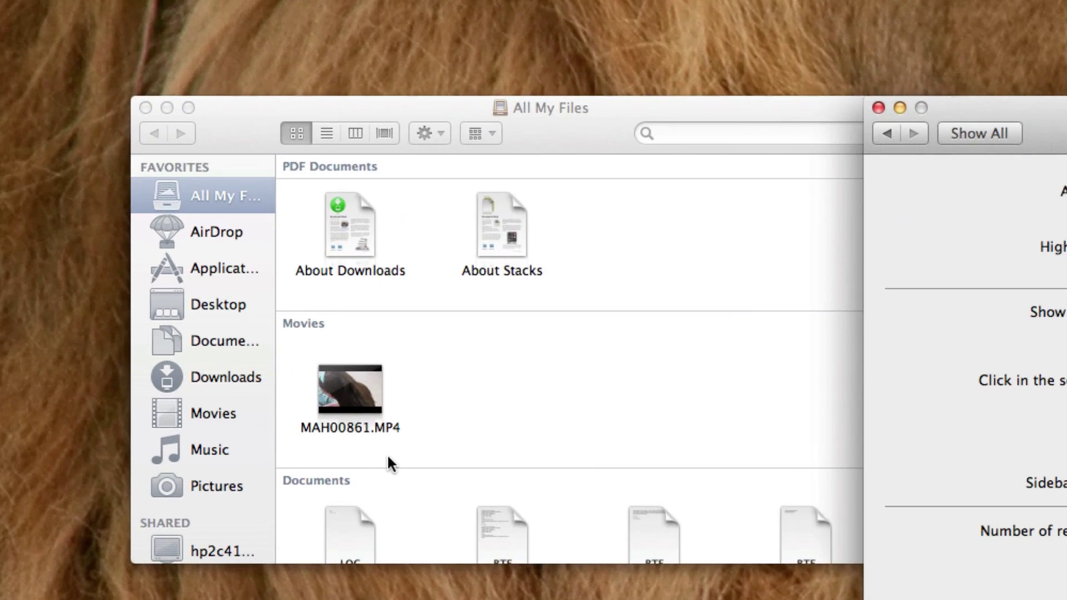
Browse Documents, Desktop, Applications, AirDrop and Desktop in Finder's enlarged sidebar.
click(388, 457)
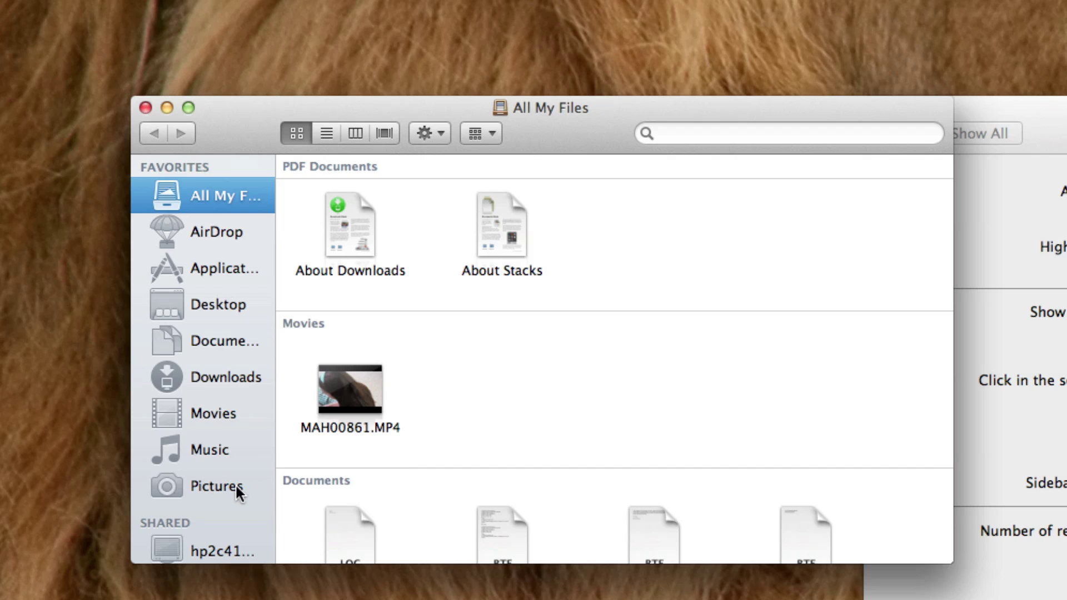
click(235, 336)
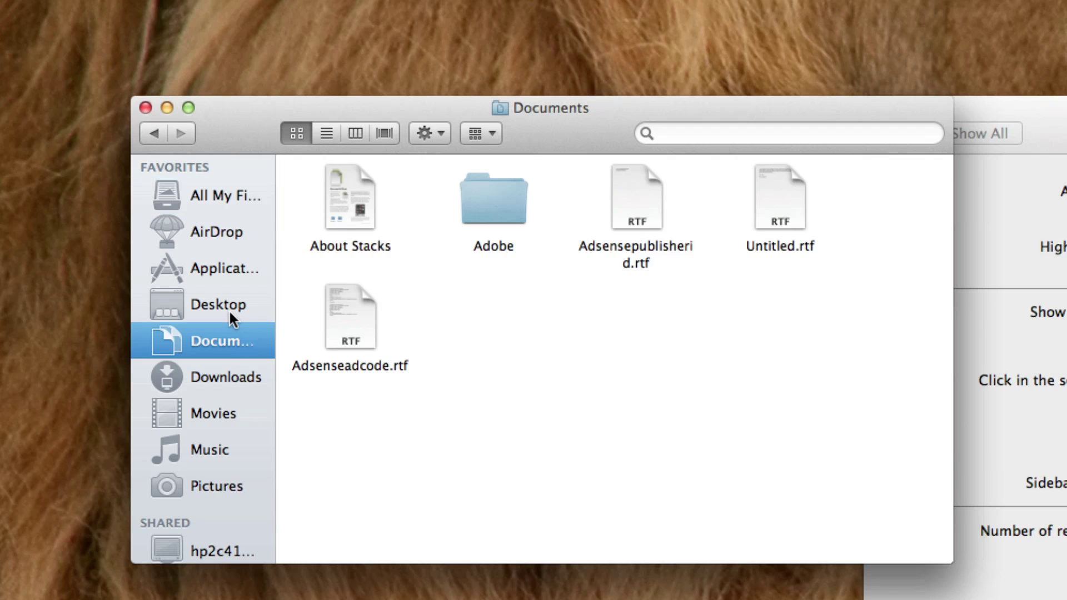
click(200, 309)
click(245, 268)
click(238, 231)
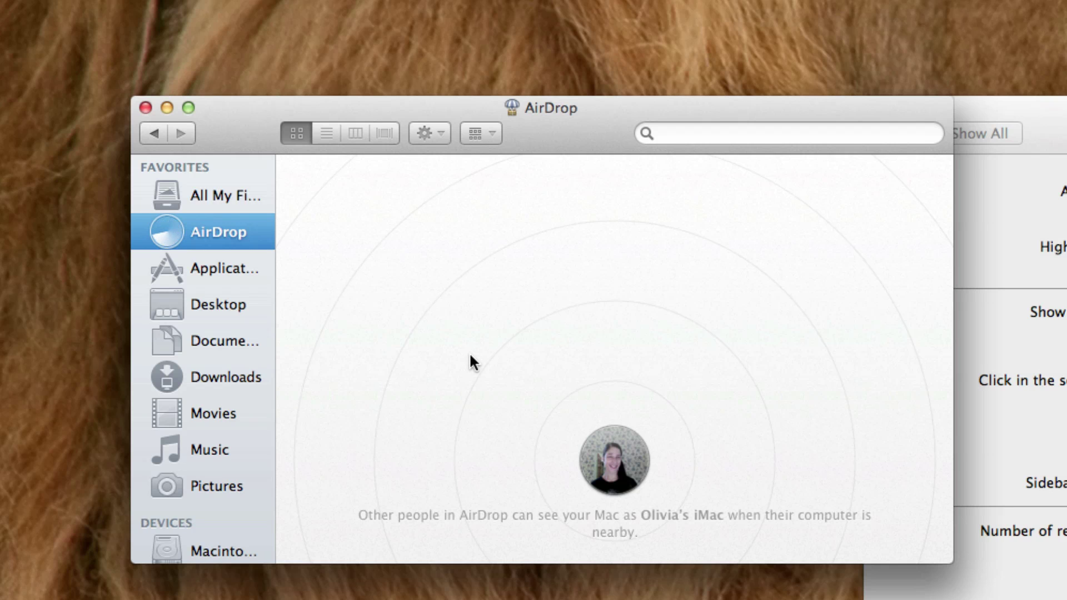
click(152, 317)
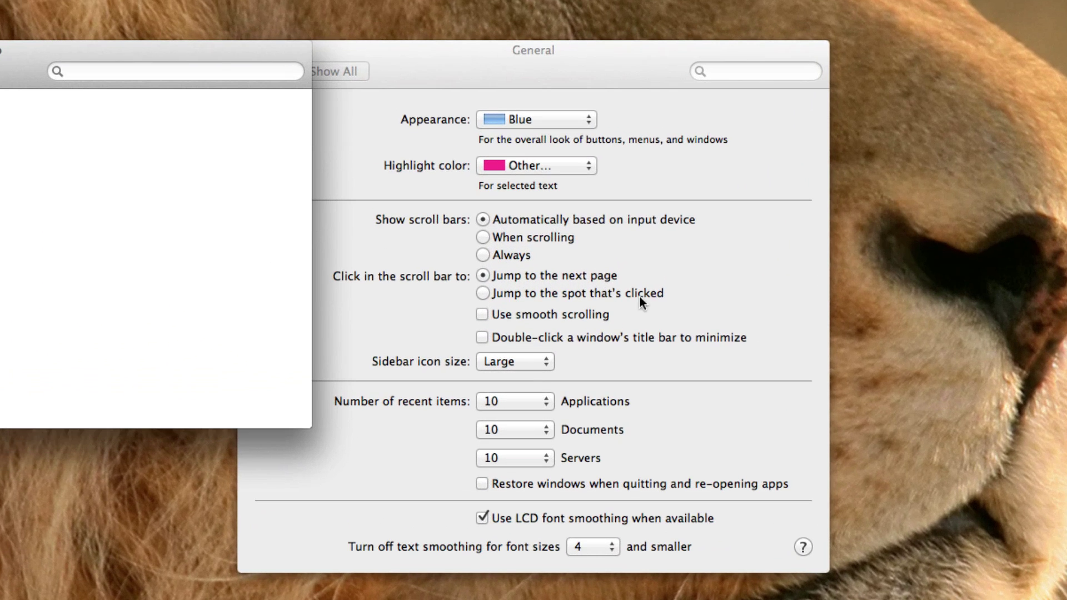
Try Small sidebar icons in Finder, then set the sidebar icon size back to Medium.
click(542, 364)
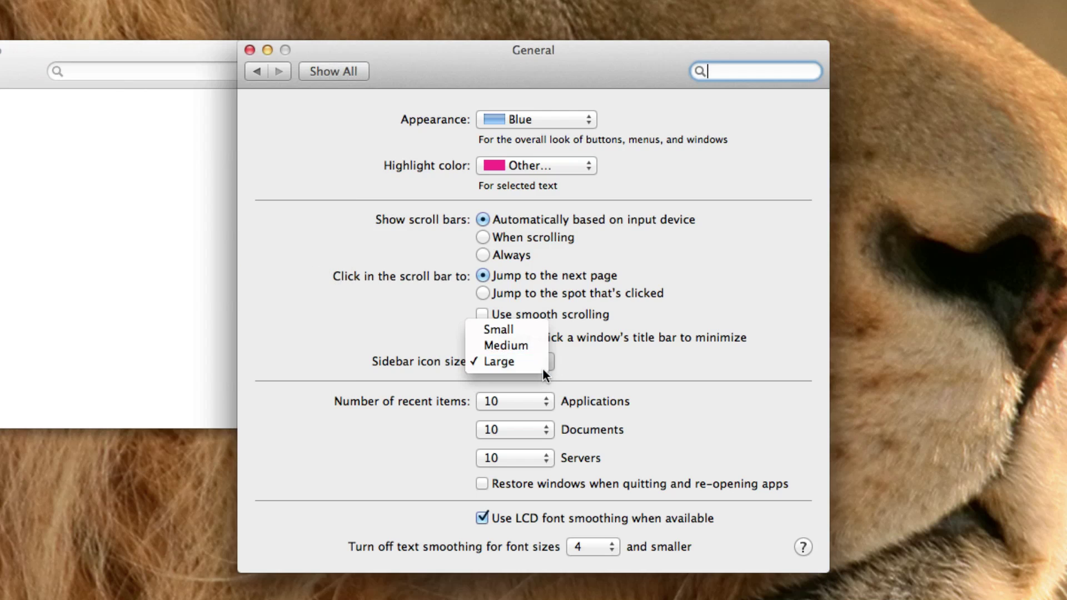
click(536, 329)
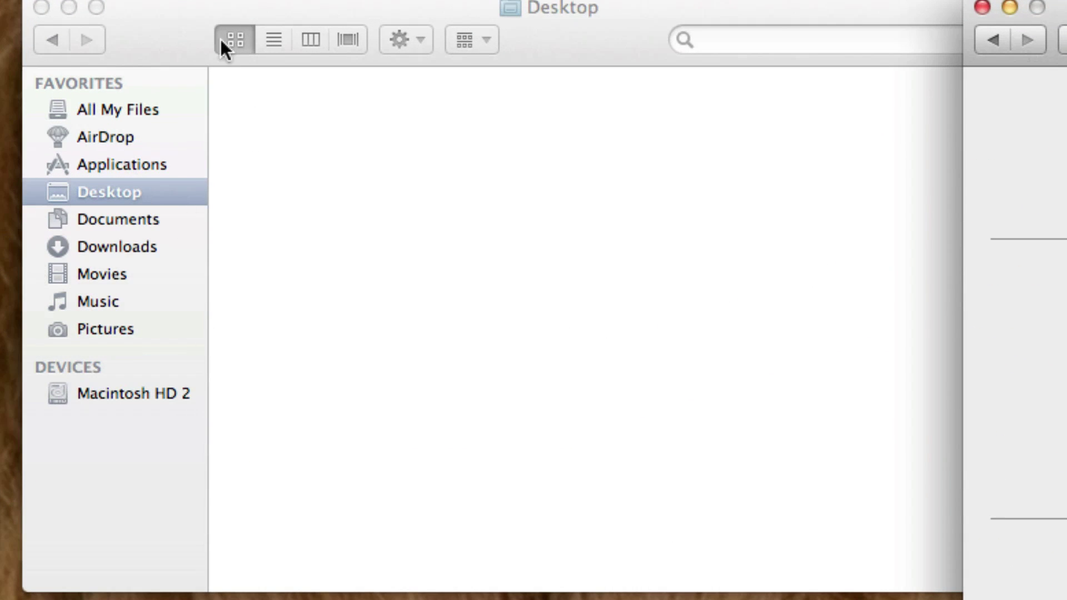
click(306, 8)
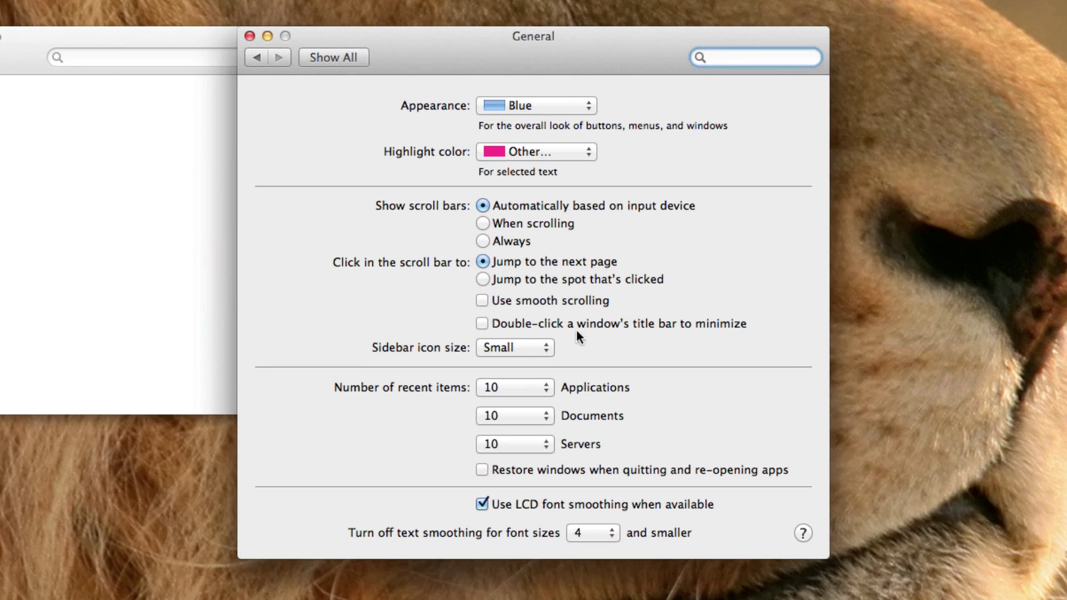
click(543, 345)
click(535, 364)
click(33, 47)
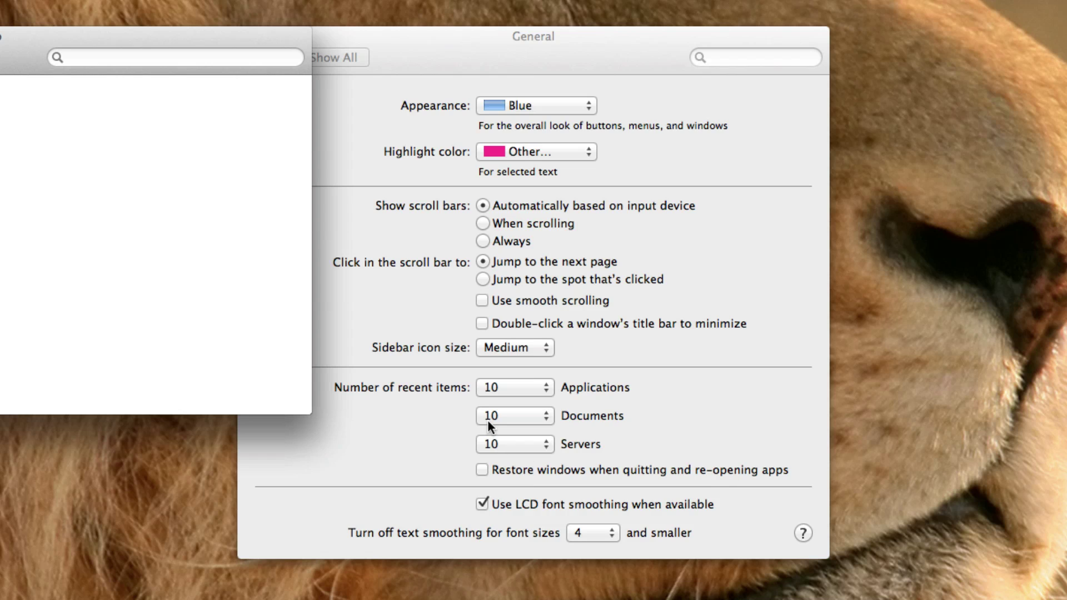
Move the Finder window aside and bring the General pane, recent items at 10, forward.
drag(151, 50, 134, 0)
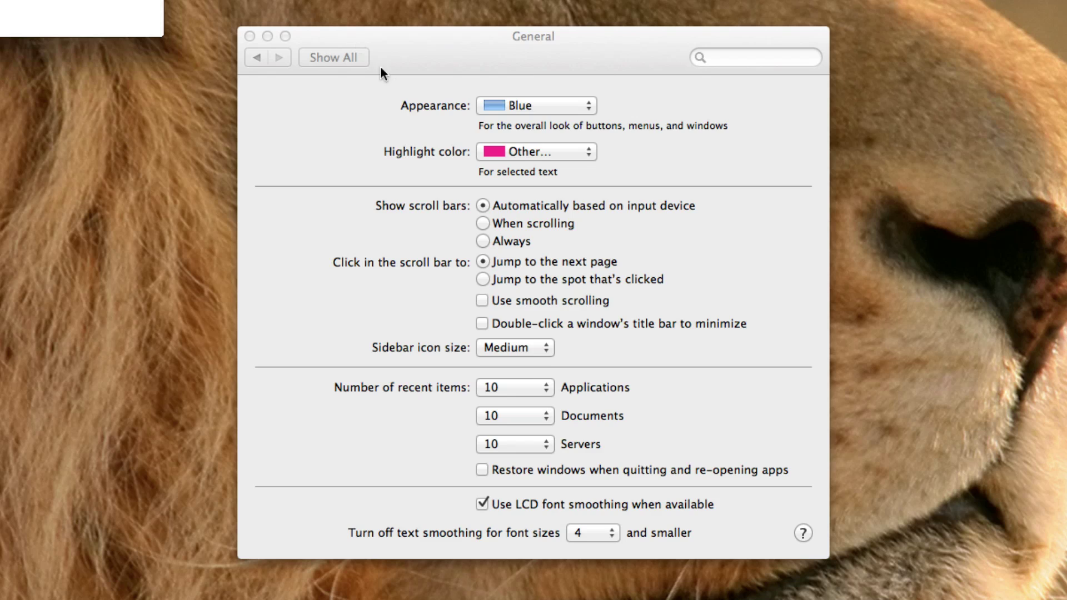
click(427, 46)
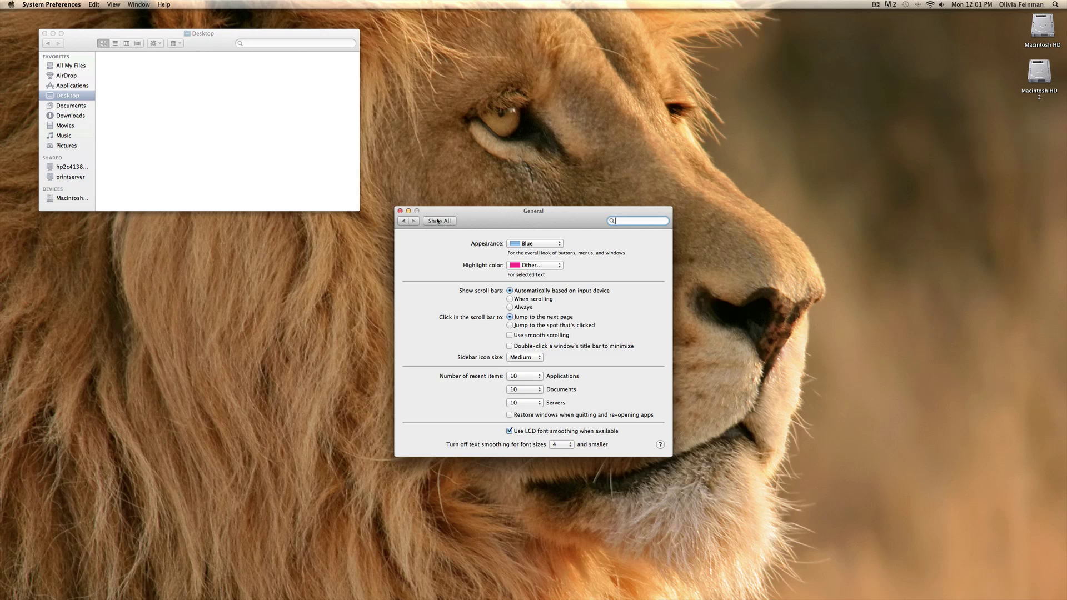
Go back from the General pane to the Show All overview of preference panes.
click(438, 221)
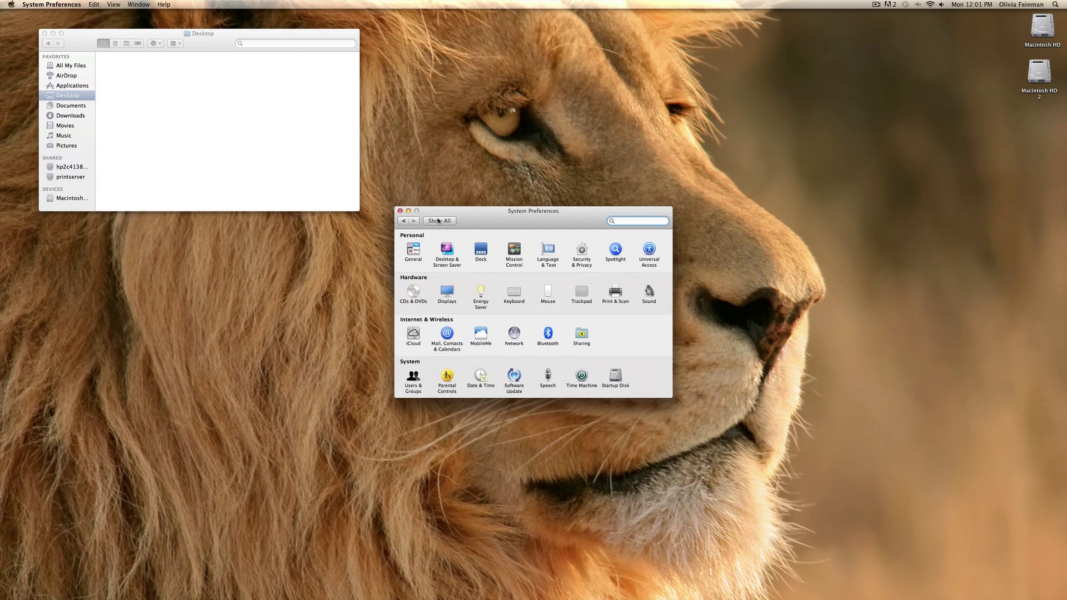